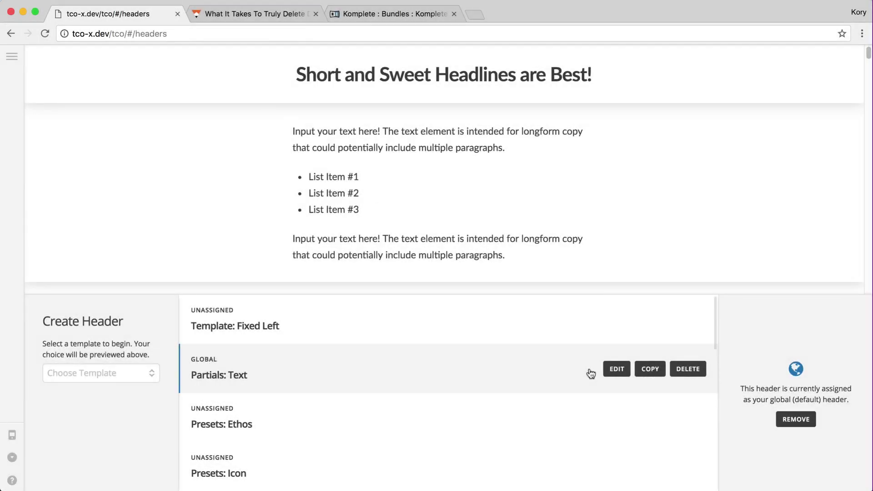
Open the global Partials: Text header for editing in the builder
{"action": "left_click", "coordinate": [614, 370]}
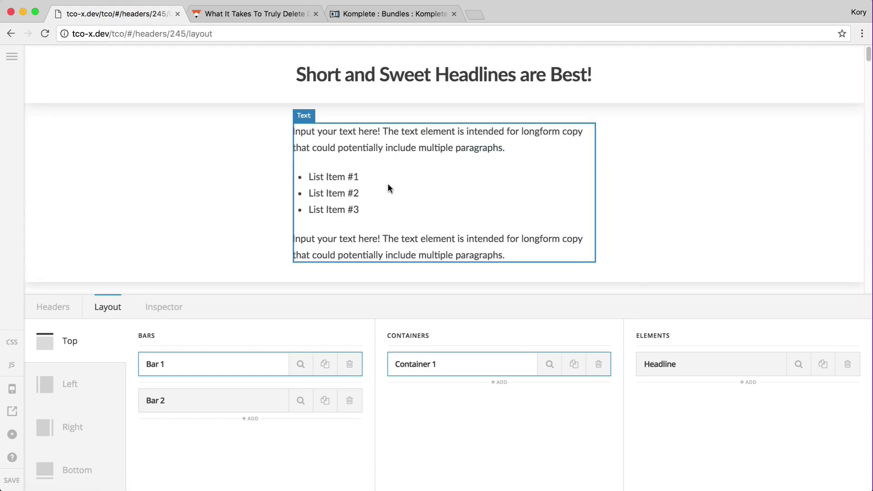
{"action": "left_click", "coordinate": [366, 74]}
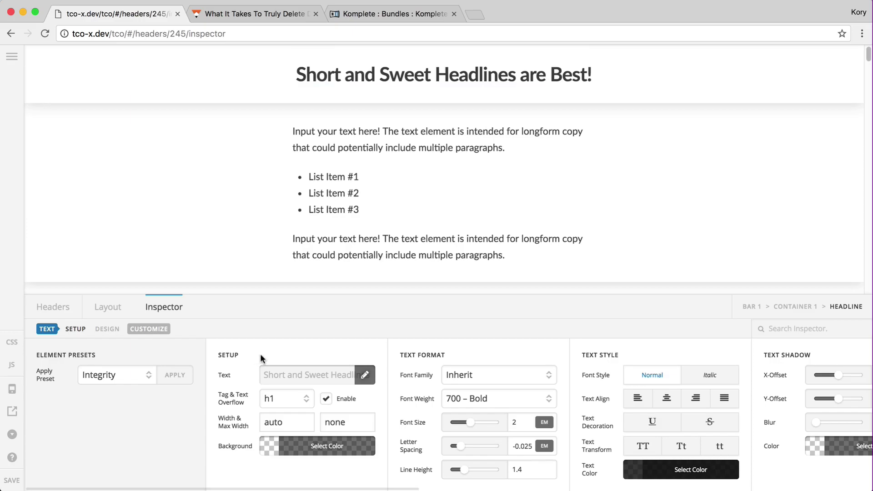
{"action": "left_click", "coordinate": [287, 376]}
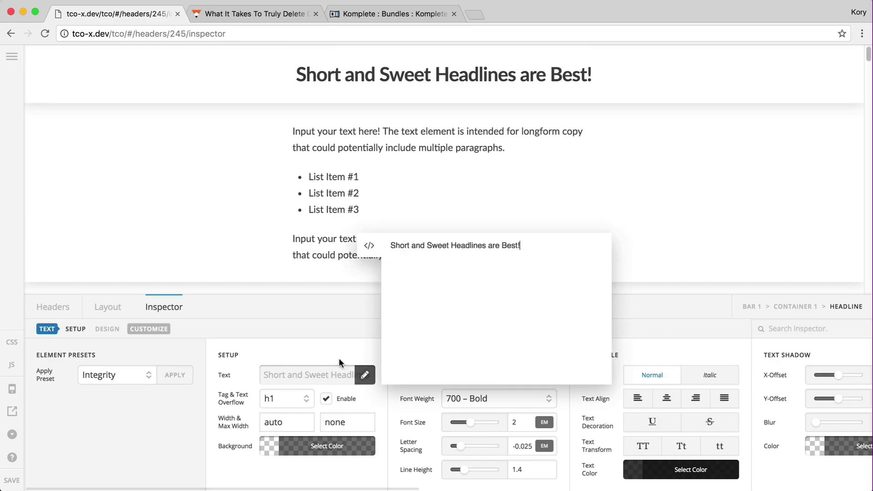
{"action": "key", "text": "super+a"}
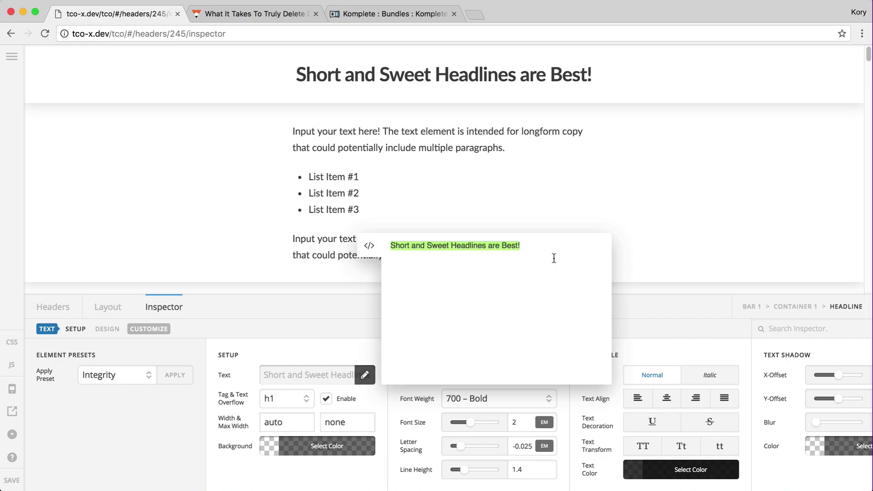
{"action": "left_click", "coordinate": [224, 393]}
{"action": "left_click", "coordinate": [290, 396]}
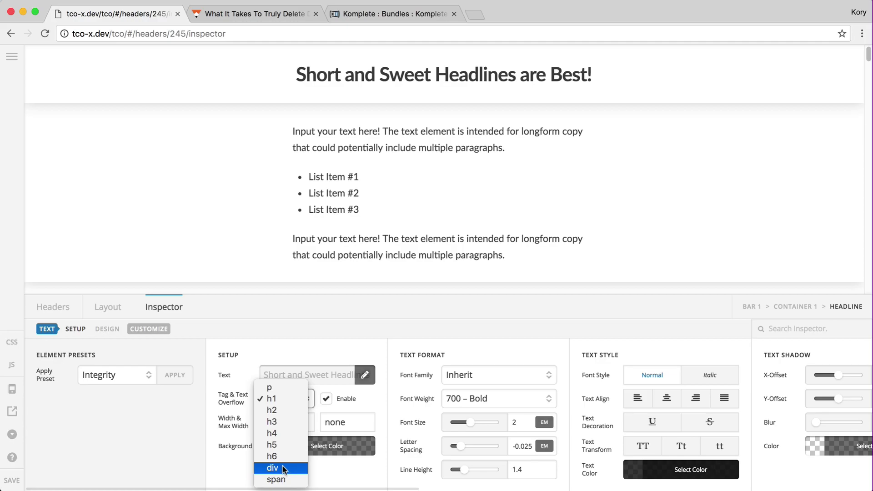
{"action": "left_click", "coordinate": [198, 460]}
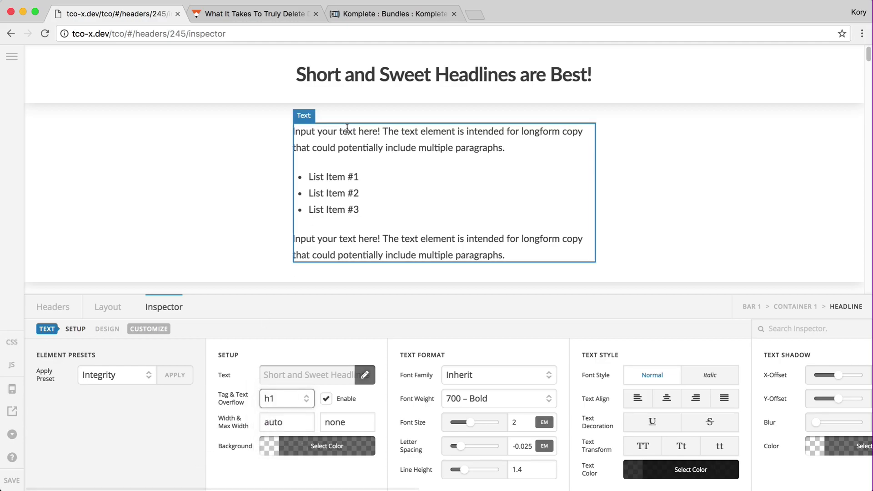
{"action": "left_click", "coordinate": [345, 179]}
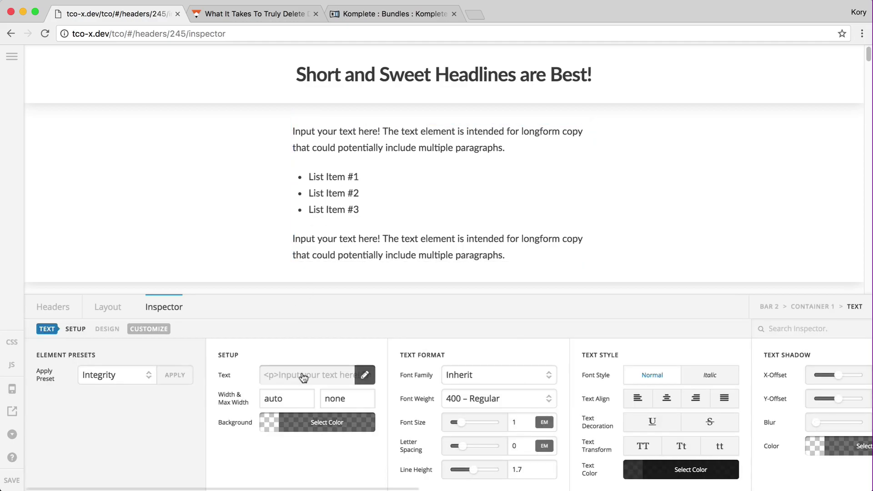
{"action": "left_click", "coordinate": [303, 376]}
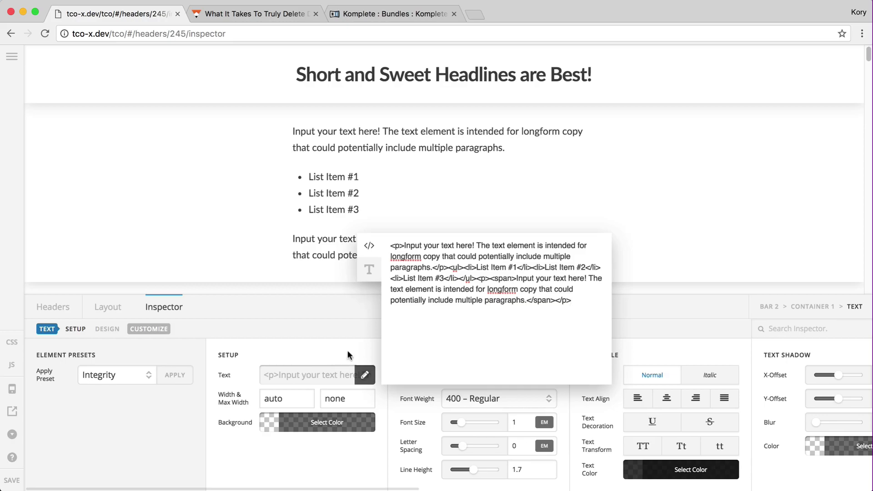
{"action": "left_click", "coordinate": [372, 271]}
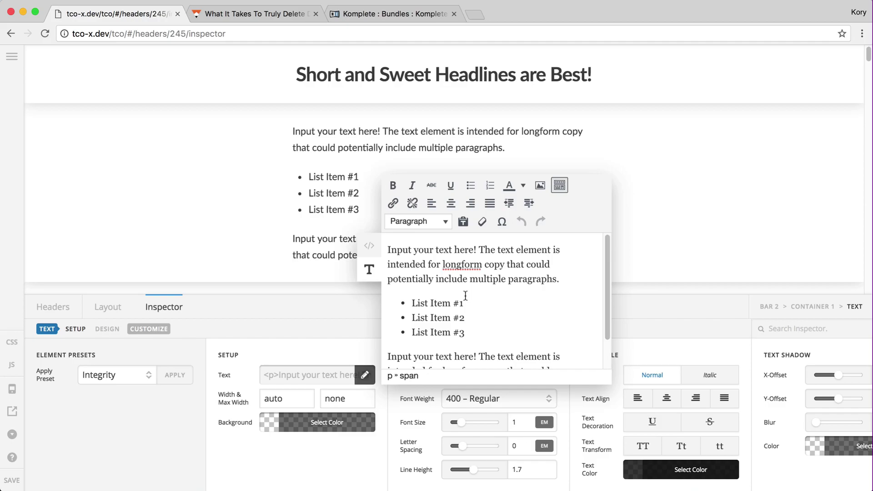
{"action": "left_click", "coordinate": [273, 385]}
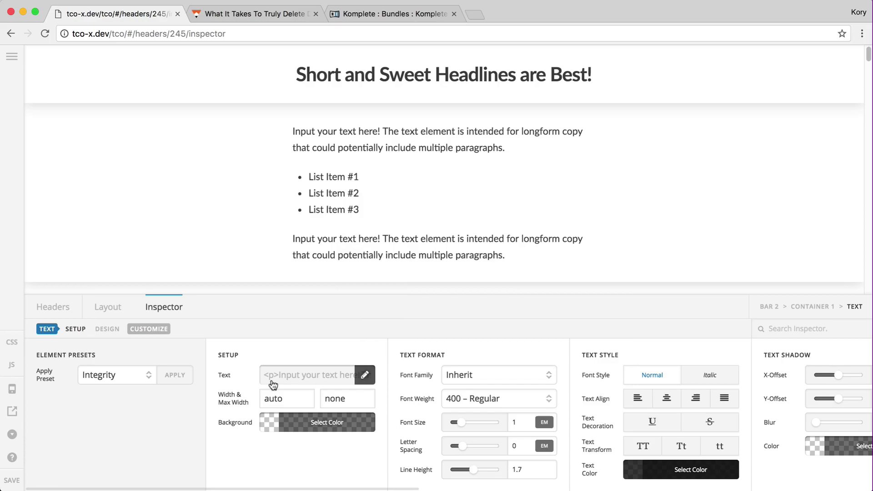
{"action": "left_click", "coordinate": [358, 81]}
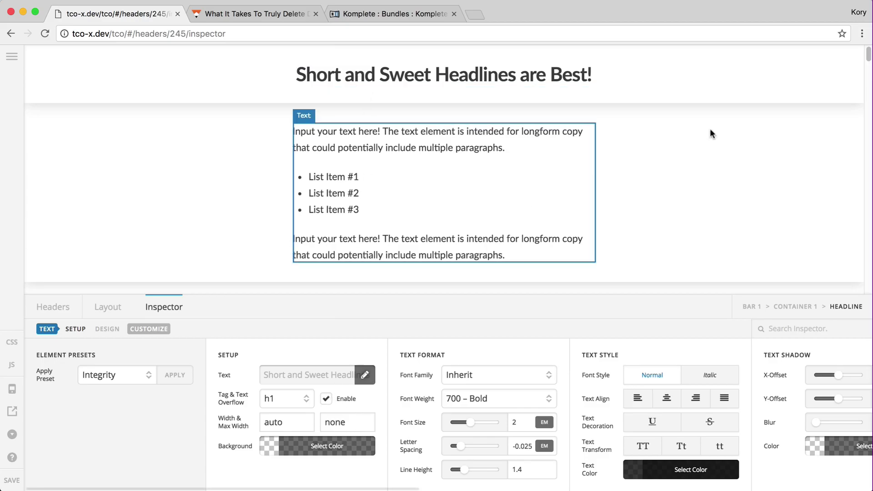
Narrow the browser window and bring up the FiveThirtyEight 'What It Takes To Truly Delete Data' article
{"action": "left_click_drag", "start_coordinate": [872, 54], "coordinate": [277, 171]}
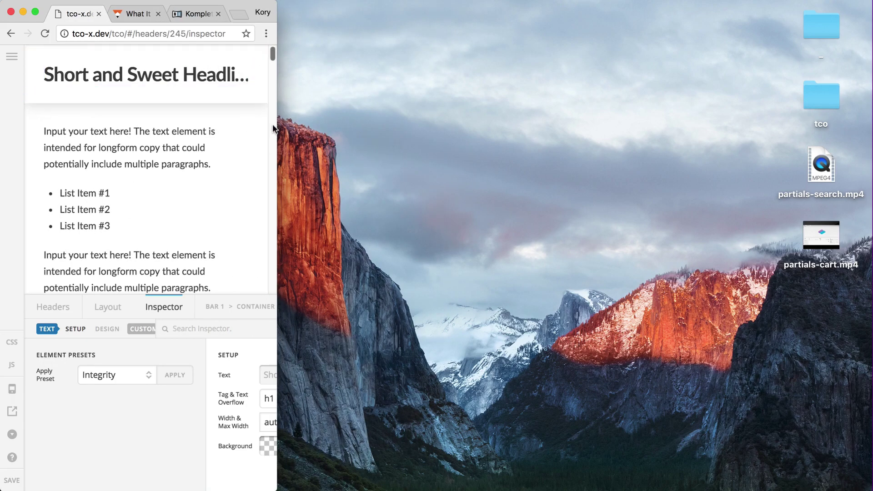
{"action": "left_click_drag", "start_coordinate": [276, 130], "coordinate": [869, 148]}
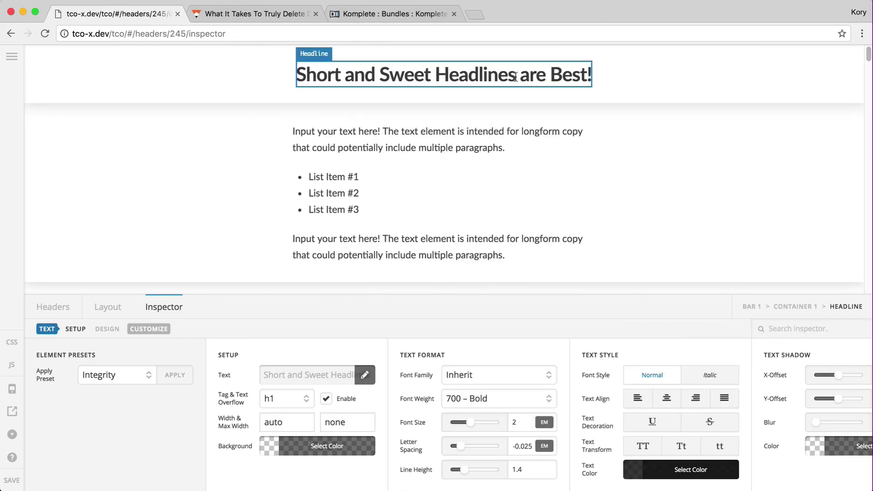
{"action": "left_click", "coordinate": [265, 15]}
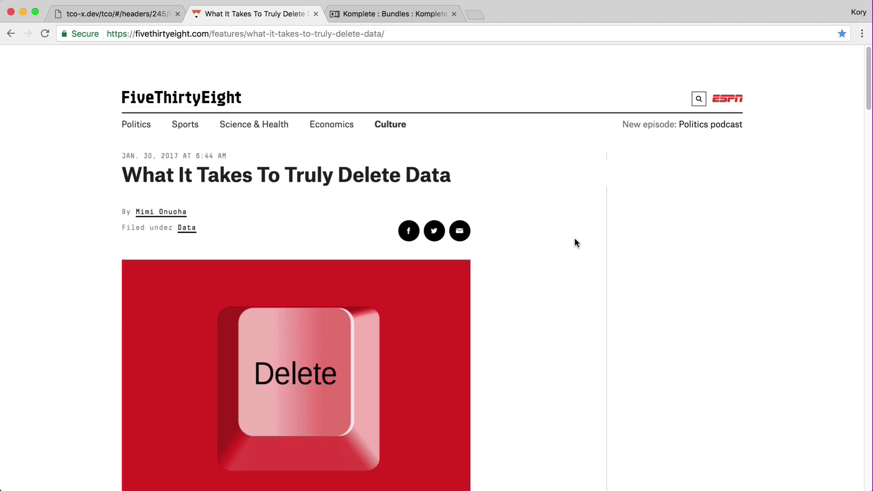
Scroll down the article to its opening IDNYC database story
{"action": "scroll", "coordinate": [574, 243], "scroll_direction": "down", "scroll_amount": 10}
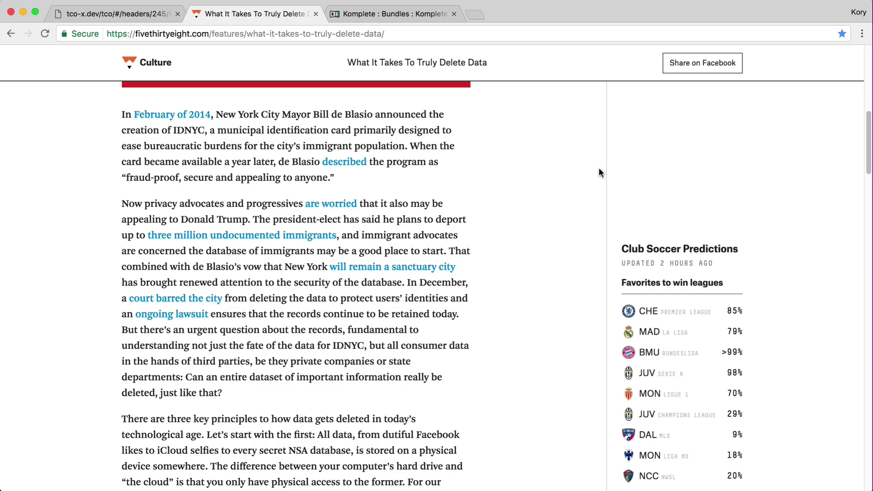
{"action": "key", "text": "ctrl+shift+Tab"}
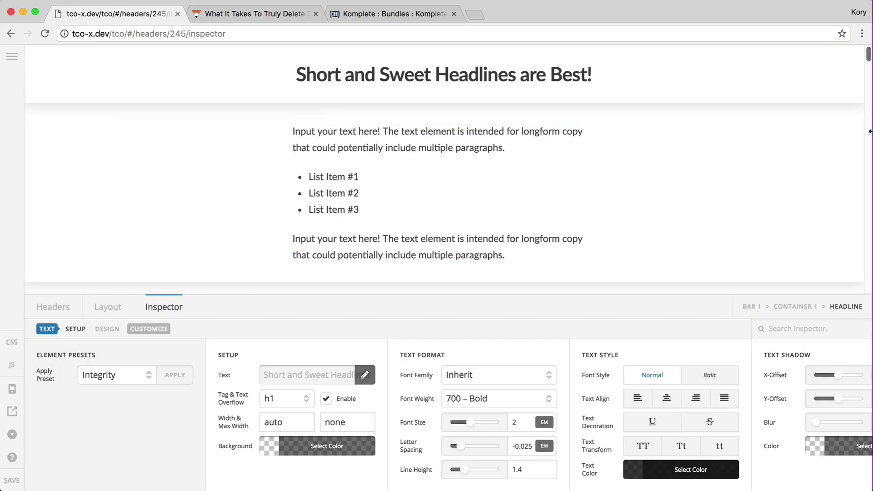
{"action": "left_click_drag", "start_coordinate": [869, 132], "coordinate": [326, 131]}
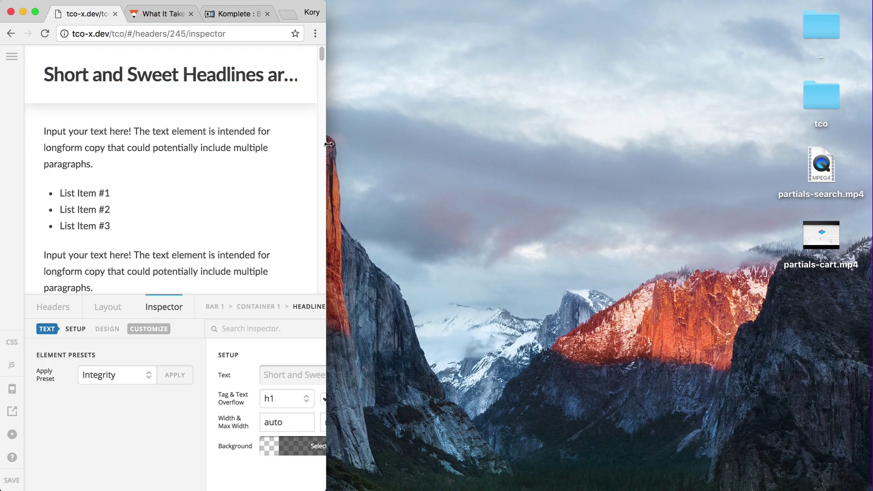
{"action": "left_click_drag", "start_coordinate": [328, 143], "coordinate": [870, 249]}
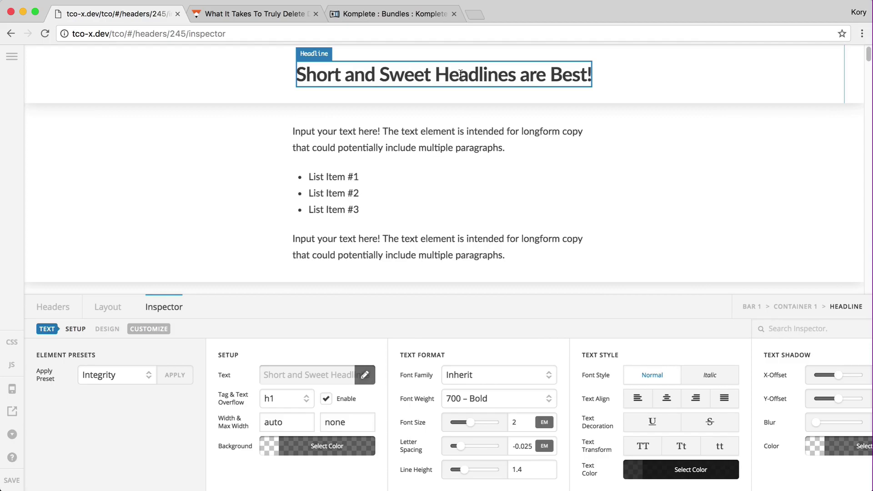
Change Bar 1's Content Length from 100% to auto
{"action": "left_click", "coordinate": [35, 74]}
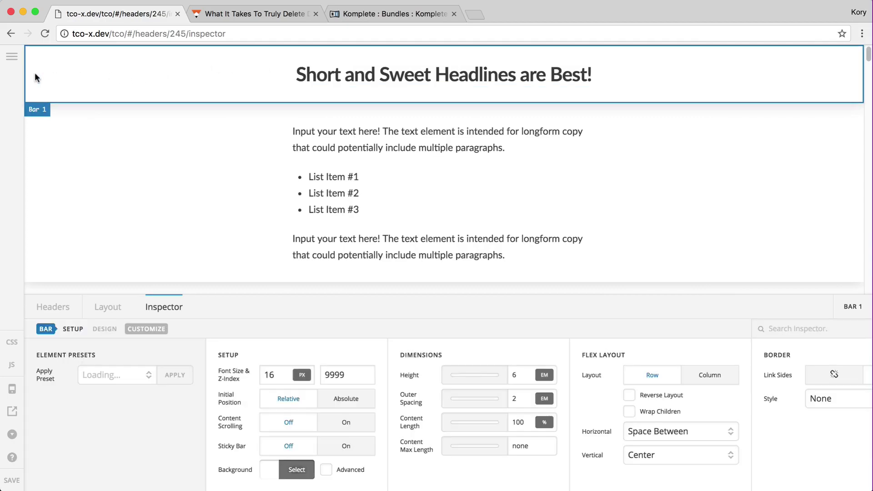
{"action": "left_click", "coordinate": [520, 422]}
{"action": "double_click", "coordinate": [521, 422]}
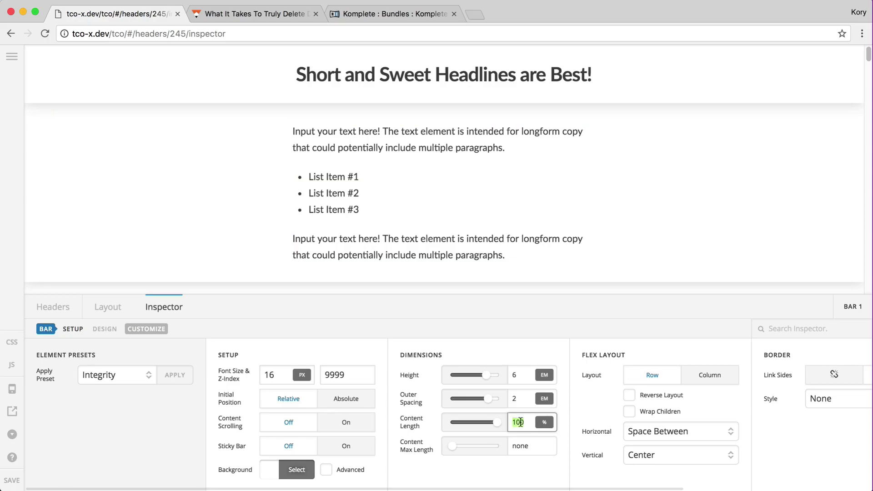
{"action": "type", "text": "auto"}
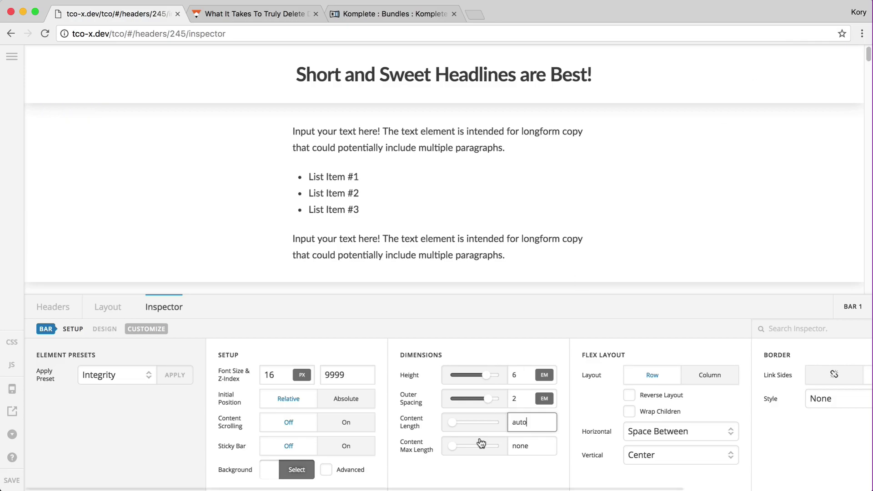
{"action": "key", "text": "super+a"}
{"action": "type", "text": "100%"}
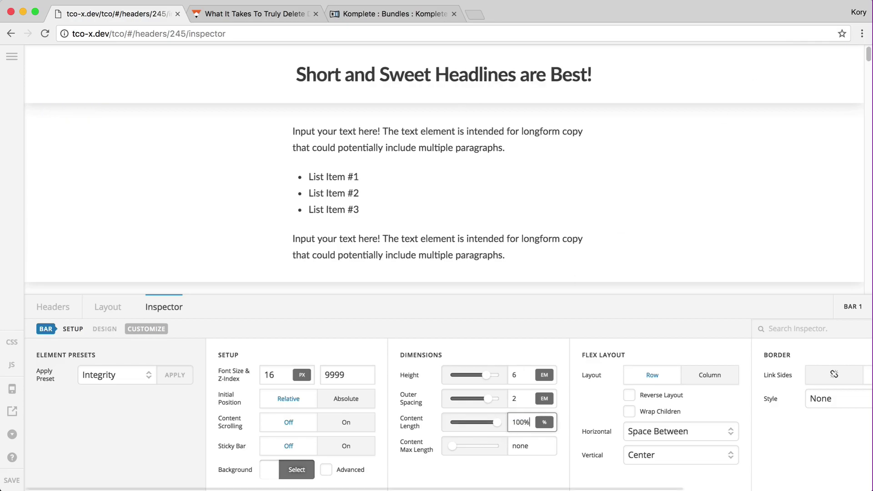
{"action": "mouse_move", "coordinate": [872, 184]}
{"action": "left_mouse_down"}
{"action": "mouse_move", "coordinate": [239, 184]}
{"action": "mouse_move", "coordinate": [871, 184]}
{"action": "left_mouse_up"}
{"action": "double_click", "coordinate": [518, 422]}
{"action": "type", "text": "auto"}
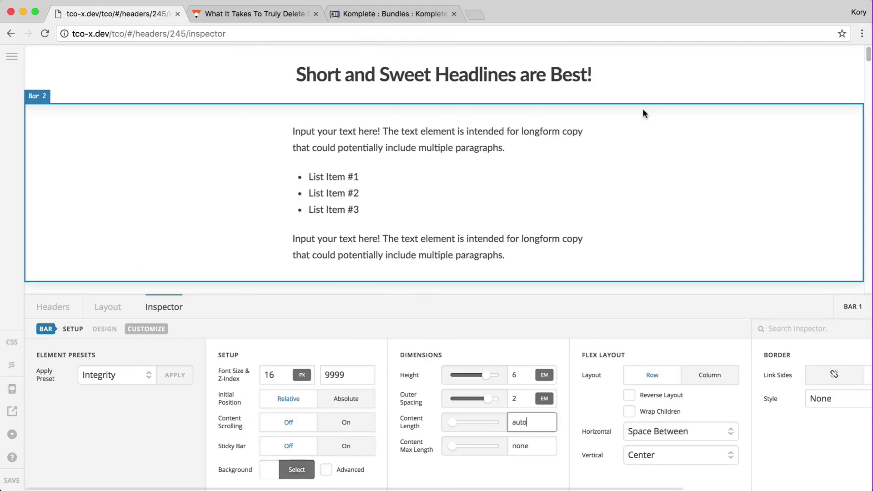
Resize the browser window to the 1440×810 Window Resizer preset
{"action": "key", "text": "ctrl+alt+Left"}
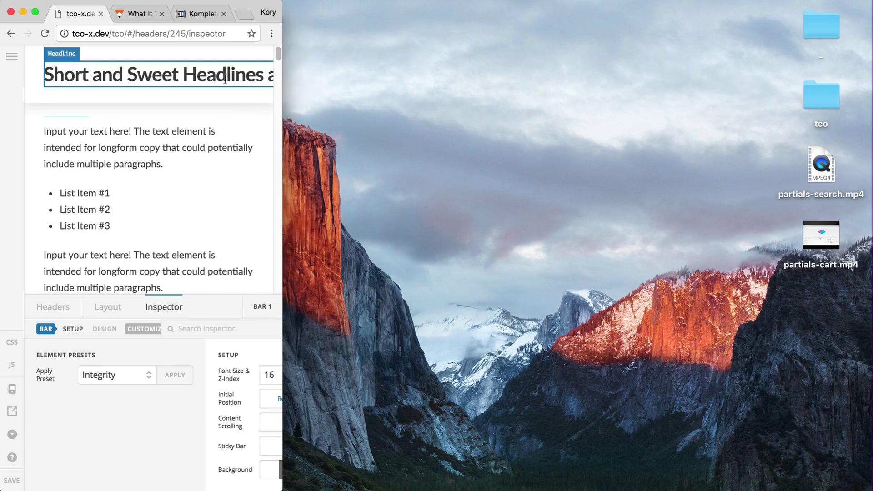
{"action": "key", "text": "ctrl+alt+Return"}
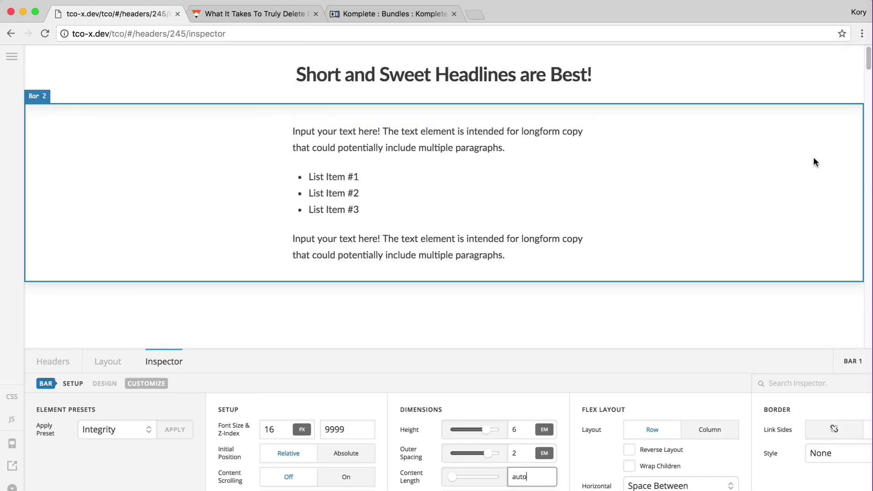
{"action": "left_click", "coordinate": [861, 34]}
{"action": "left_click", "coordinate": [726, 53]}
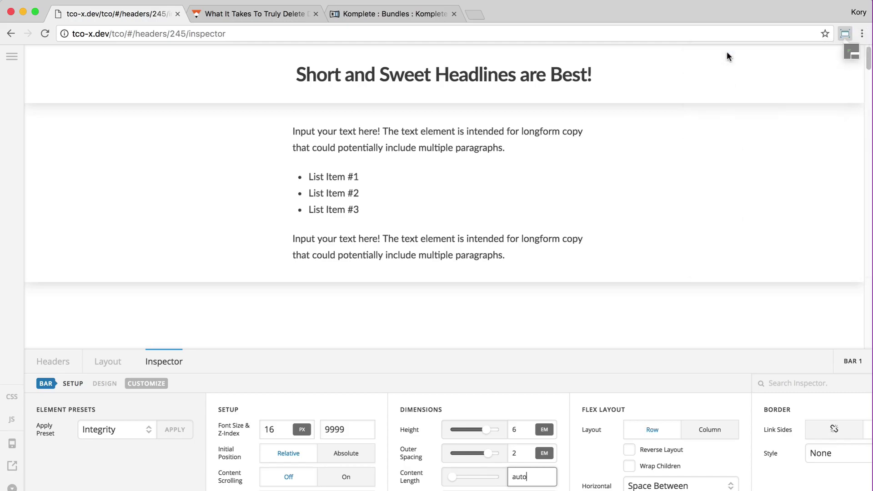
{"action": "left_click", "coordinate": [790, 119]}
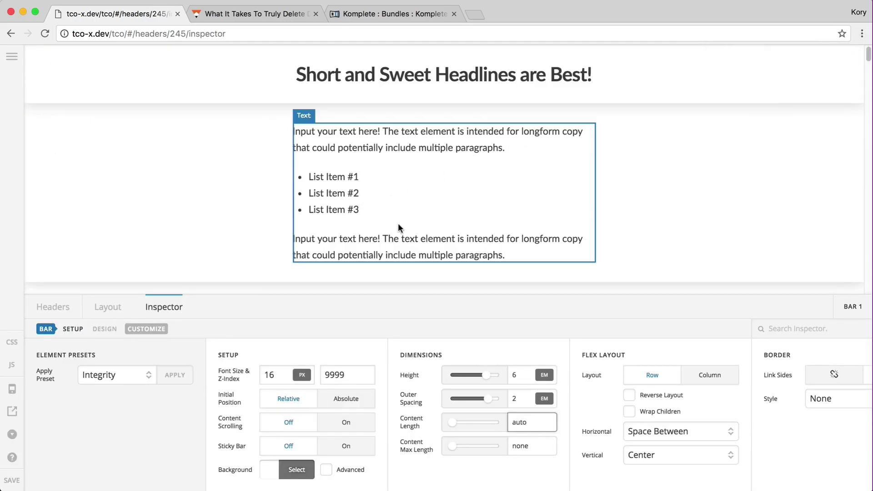
Select the headline and set its letter spacing to 0.5 em, after briefly trying 1
{"action": "left_click", "coordinate": [381, 74]}
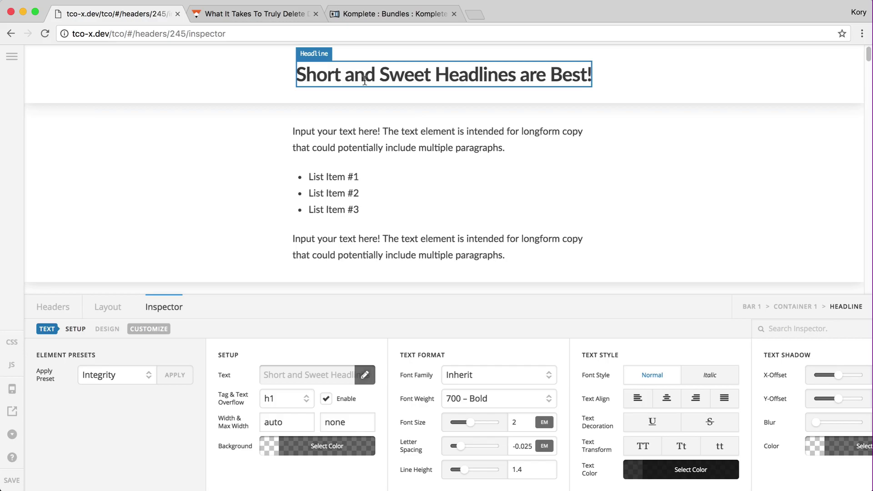
{"action": "double_click", "coordinate": [521, 446]}
{"action": "type", "text": "1"}
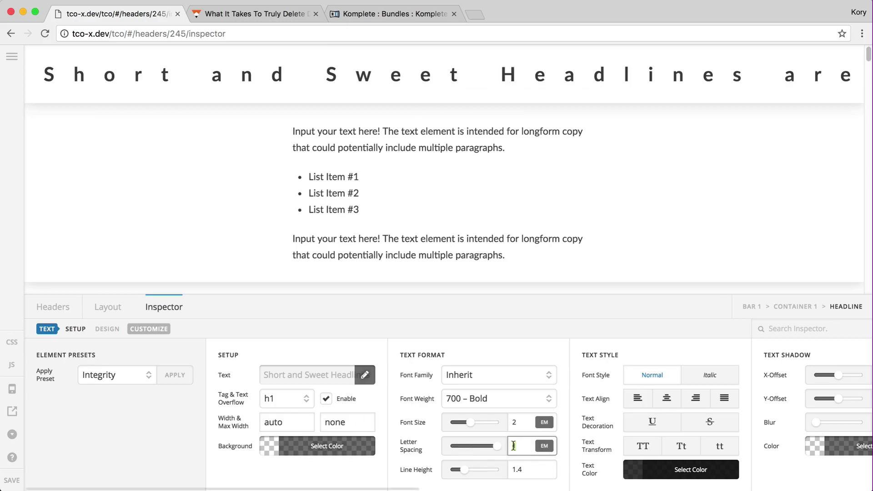
{"action": "key", "text": "BackSpace"}
{"action": "type", "text": "0.5"}
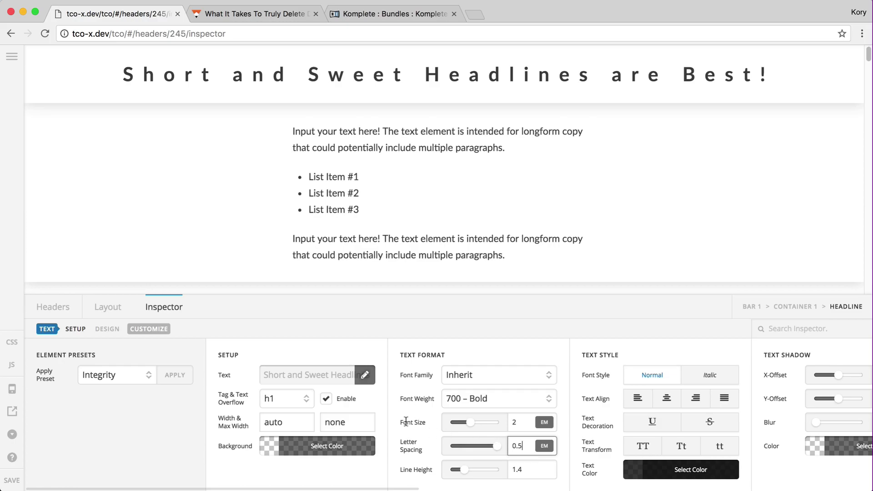
Set the headline background to translucent black, raising its alpha from 0.06 to 0.20
{"action": "left_click", "coordinate": [313, 448]}
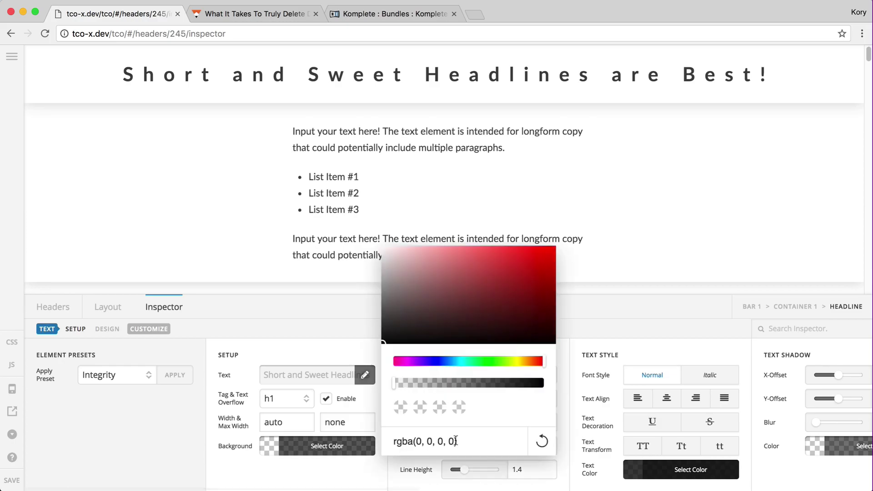
{"action": "left_click", "coordinate": [404, 384]}
{"action": "left_click", "coordinate": [308, 453]}
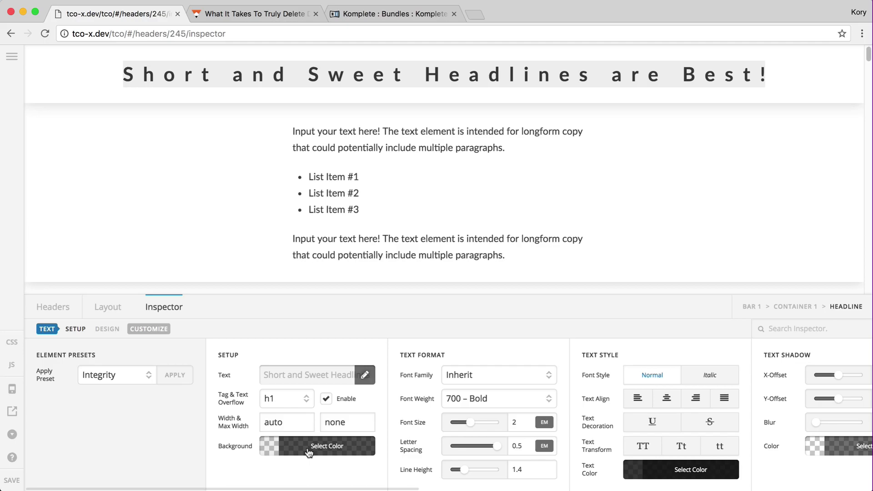
{"action": "scroll", "coordinate": [455, 457], "scroll_direction": "right", "scroll_amount": 5}
{"action": "left_click", "coordinate": [250, 448]}
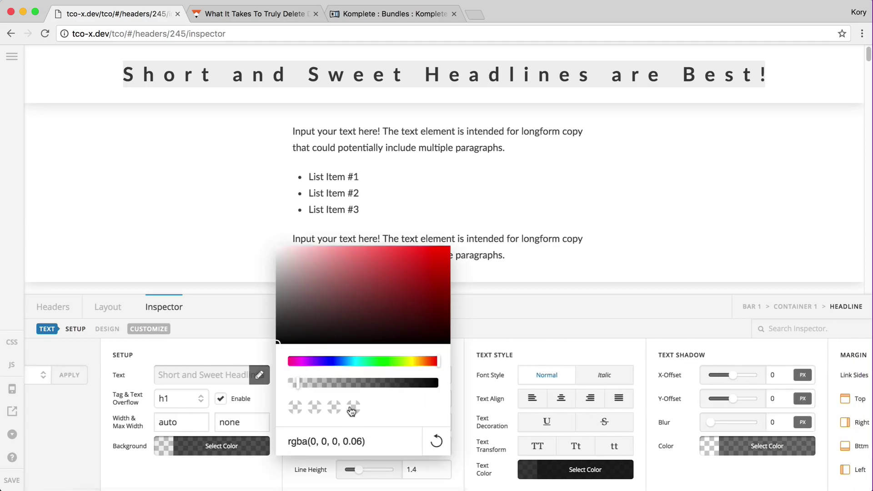
{"action": "left_click", "coordinate": [322, 384]}
{"action": "left_click", "coordinate": [199, 448]}
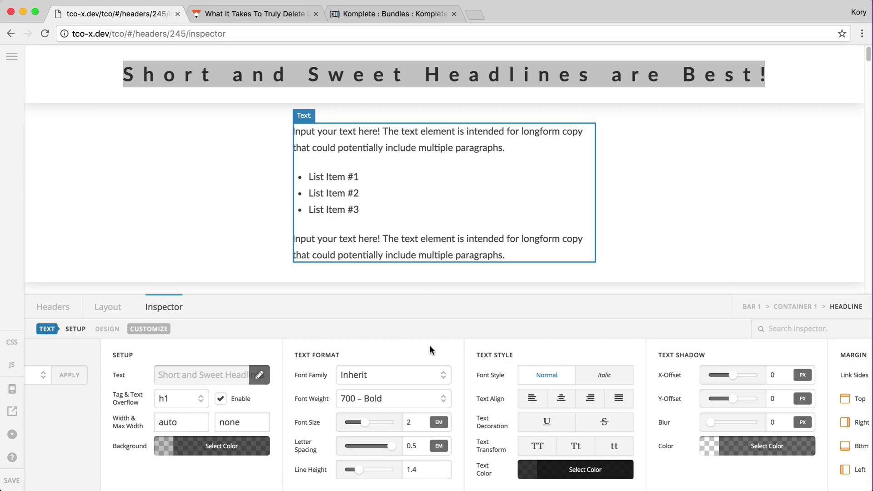
{"action": "scroll", "coordinate": [322, 423], "scroll_direction": "right", "scroll_amount": 5}
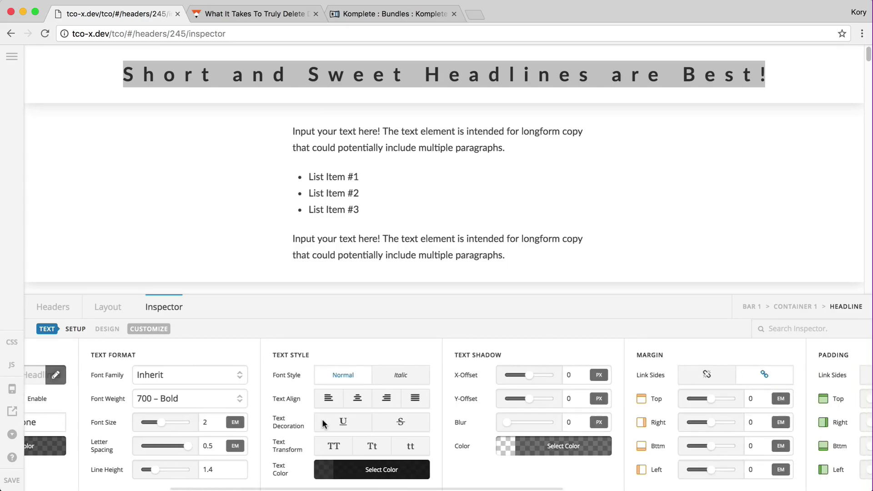
{"action": "scroll", "coordinate": [323, 423], "scroll_direction": "left", "scroll_amount": 4}
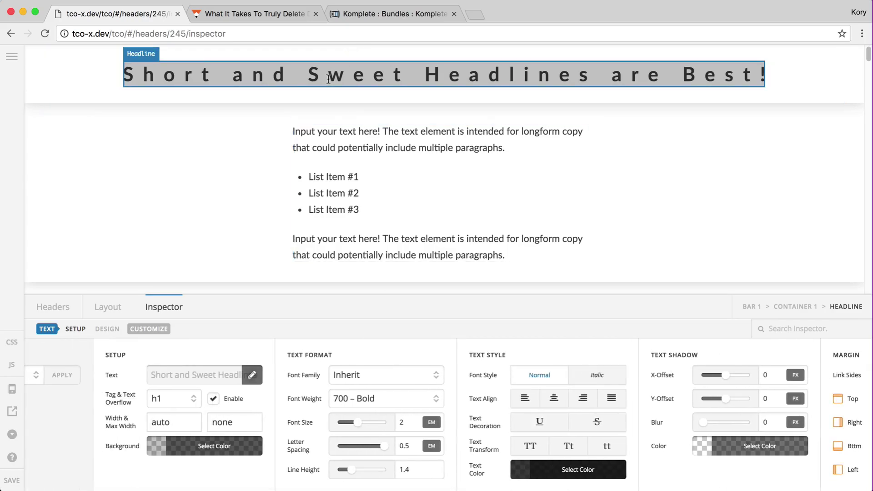
{"action": "left_click_drag", "start_coordinate": [355, 489], "coordinate": [418, 489]}
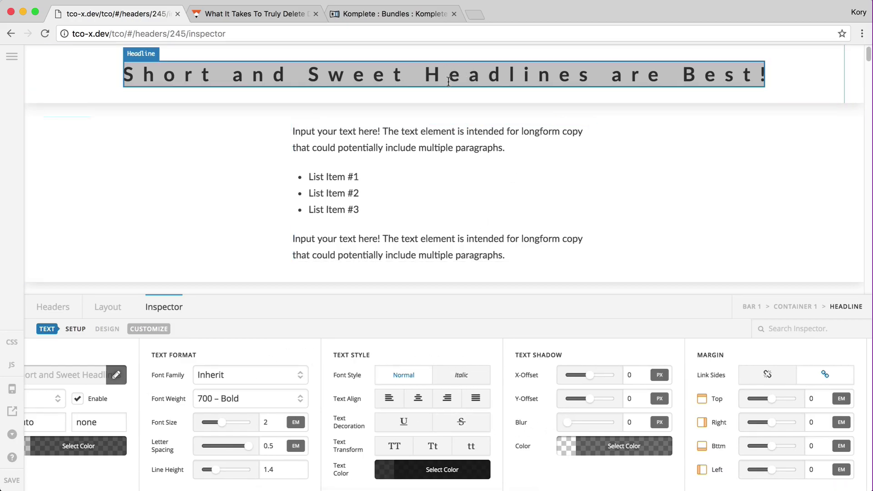
Select the text block and set Font Weight 700 – Bold with Italic style
{"action": "left_click", "coordinate": [407, 188]}
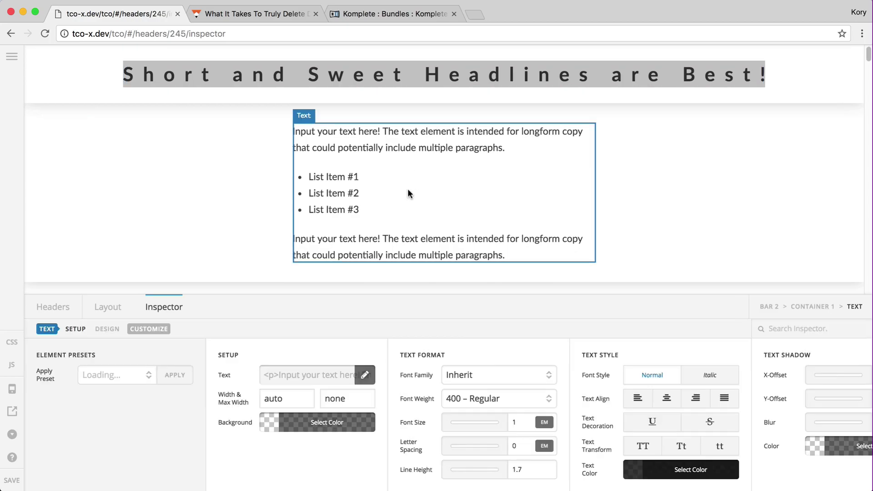
{"action": "scroll", "coordinate": [376, 437], "scroll_direction": "right", "scroll_amount": 5}
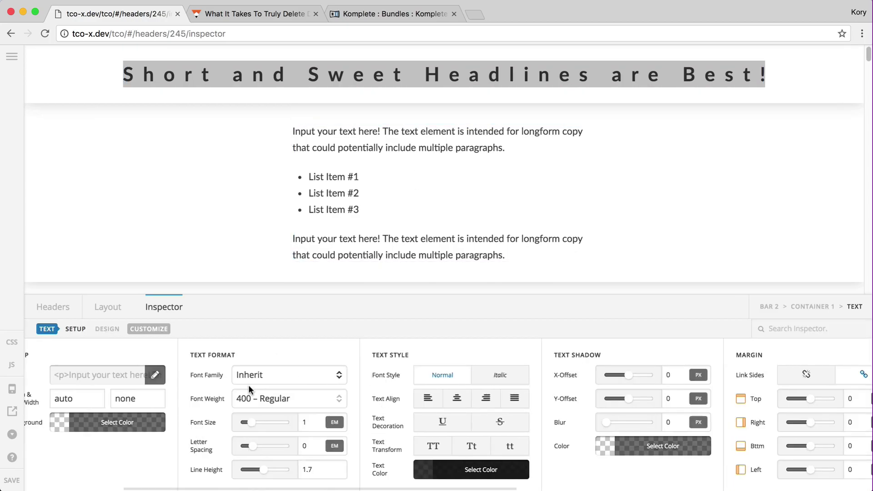
{"action": "left_click", "coordinate": [264, 399]}
{"action": "left_click", "coordinate": [286, 433]}
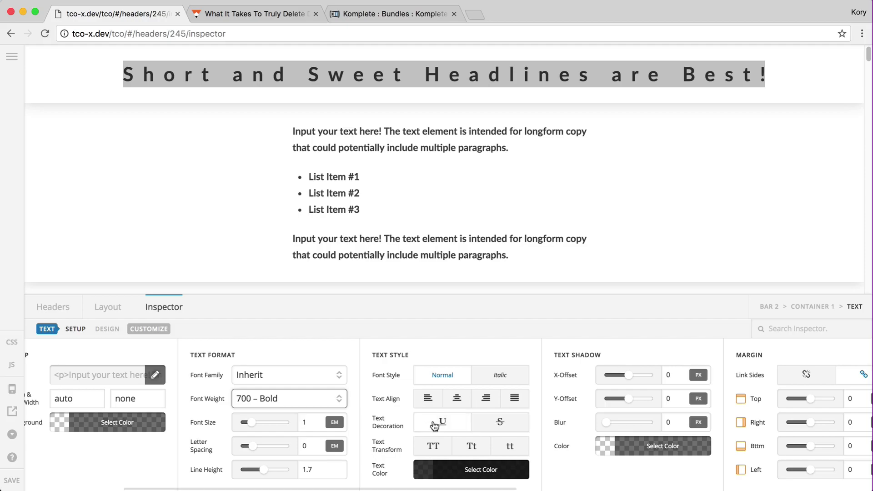
{"action": "left_click", "coordinate": [495, 376]}
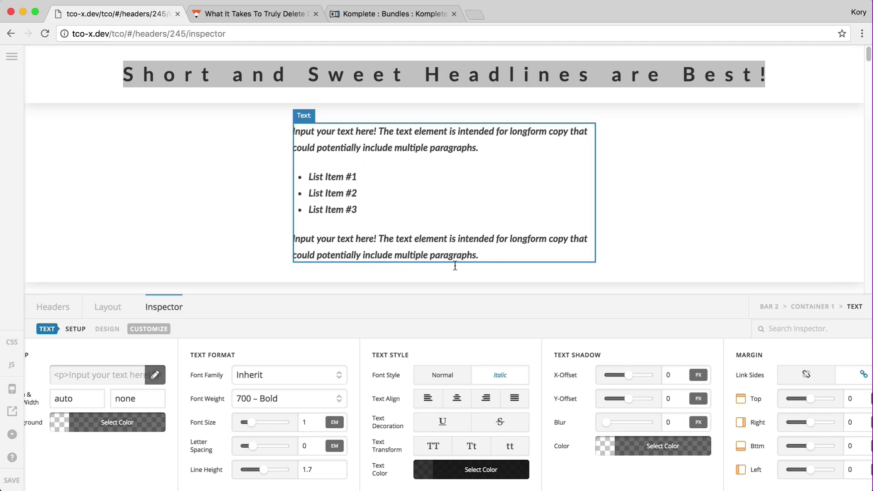
Try 2 em margins and uppercase on the text block, then revert to 0 margins and normal case
{"action": "scroll", "coordinate": [538, 405], "scroll_direction": "right", "scroll_amount": 10}
{"action": "left_click", "coordinate": [602, 396]}
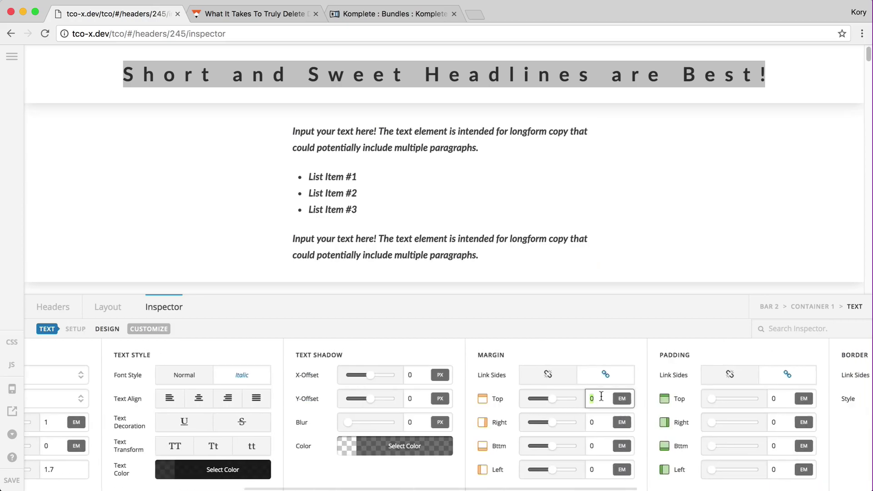
{"action": "type", "text": "2"}
{"action": "key", "text": "BackSpace"}
{"action": "type", "text": "0"}
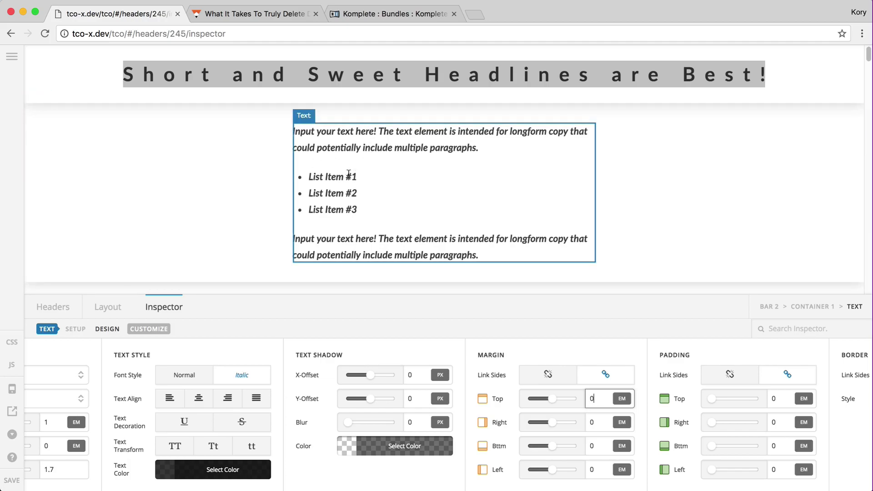
{"action": "scroll", "coordinate": [321, 406], "scroll_direction": "left", "scroll_amount": 7}
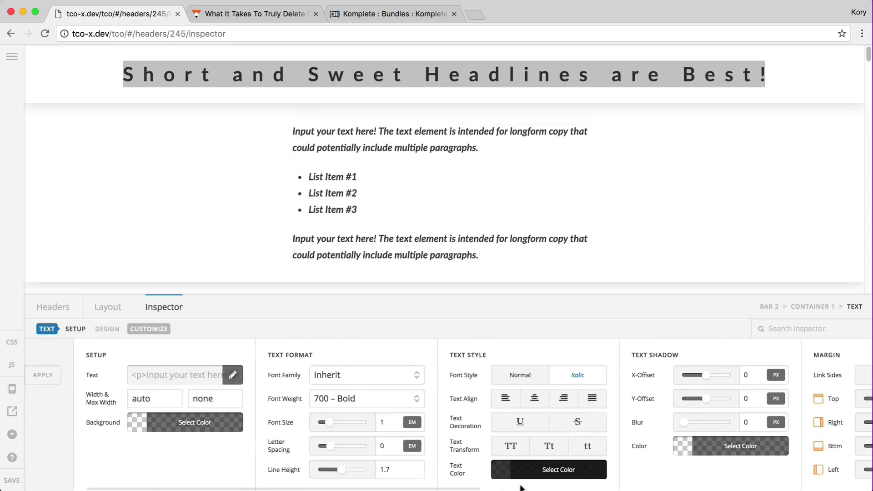
{"action": "left_click", "coordinate": [514, 447]}
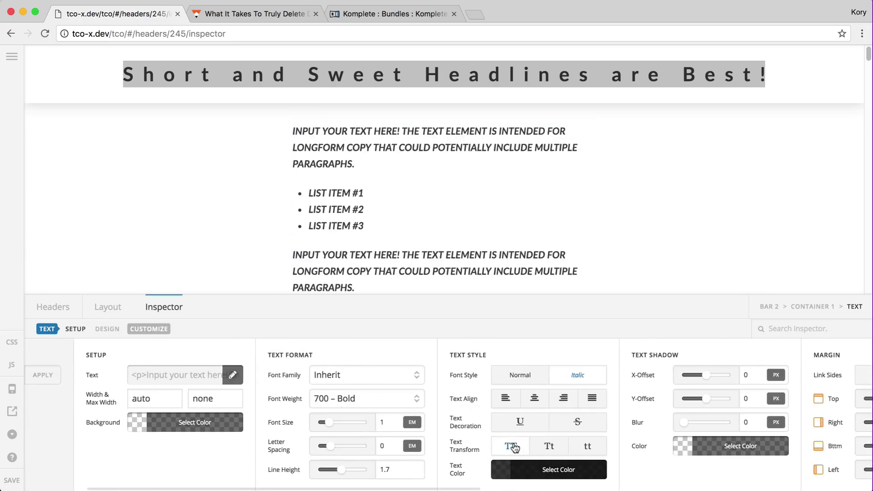
{"action": "left_click", "coordinate": [512, 448]}
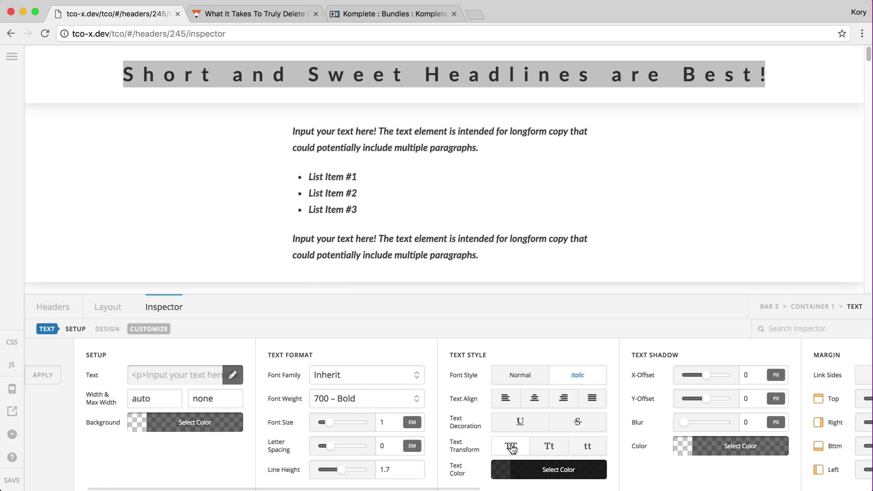
{"action": "scroll", "coordinate": [512, 448], "scroll_direction": "right", "scroll_amount": 8}
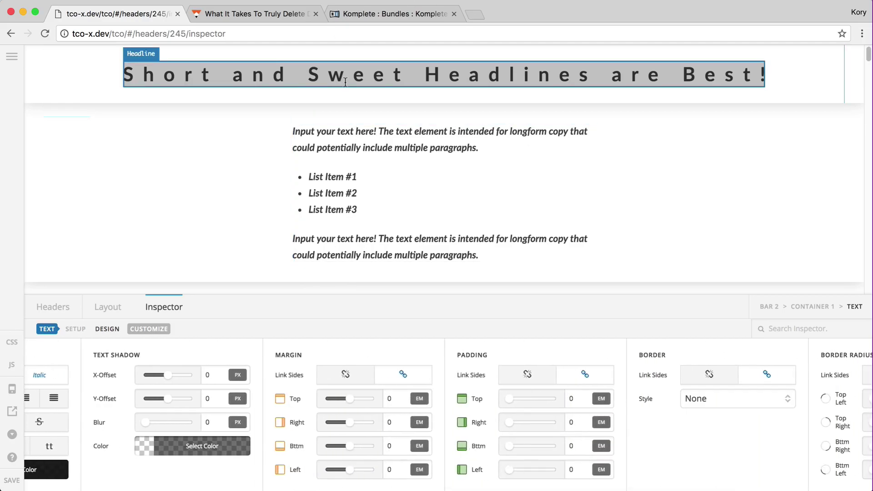
Select the headline and set its linked padding and border radius both to 0.5 em
{"action": "left_click", "coordinate": [345, 82]}
{"action": "scroll", "coordinate": [379, 424], "scroll_direction": "right", "scroll_amount": 8}
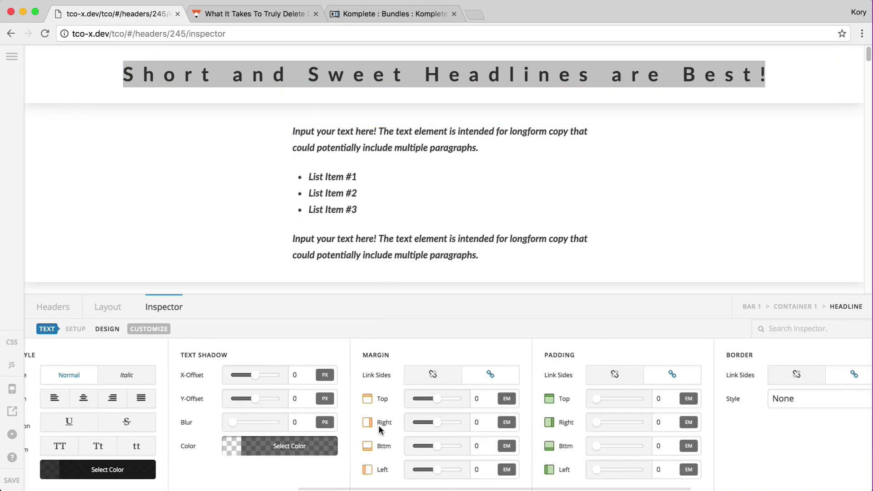
{"action": "scroll", "coordinate": [378, 425], "scroll_direction": "right", "scroll_amount": 6}
{"action": "left_click", "coordinate": [347, 398]}
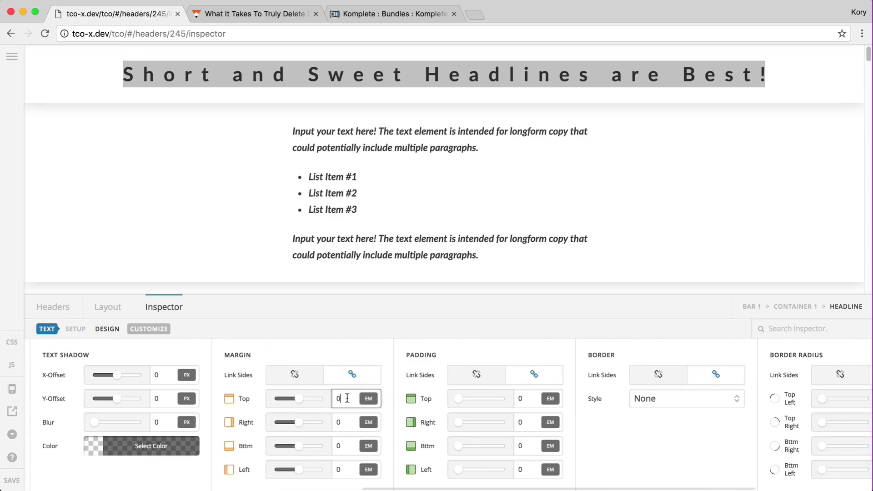
{"action": "scroll", "coordinate": [347, 397], "scroll_direction": "right", "scroll_amount": 9}
{"action": "left_click", "coordinate": [323, 398]}
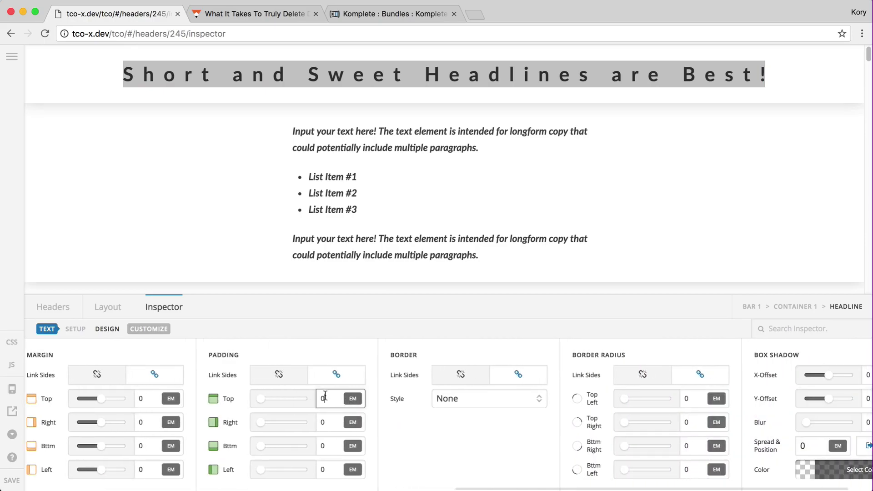
{"action": "type", "text": "0."}
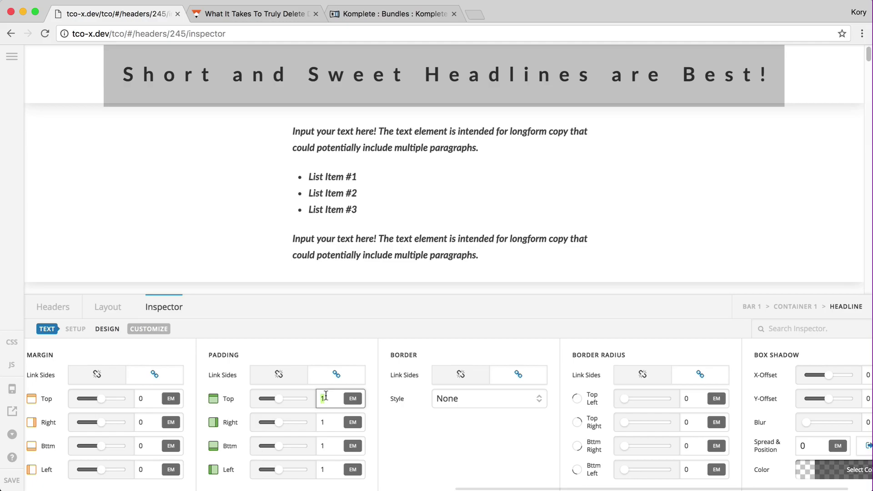
{"action": "type", "text": "5"}
{"action": "scroll", "coordinate": [408, 434], "scroll_direction": "left", "scroll_amount": 3}
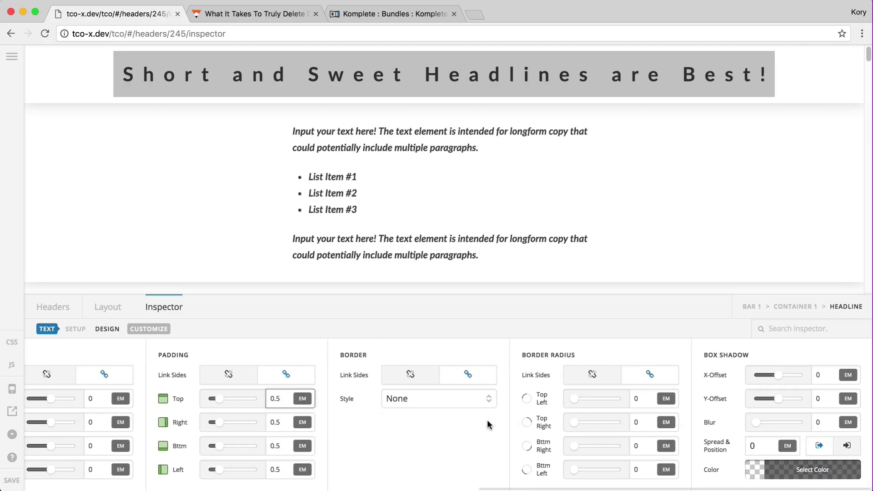
{"action": "left_click", "coordinate": [640, 399]}
{"action": "type", "text": "0.5"}
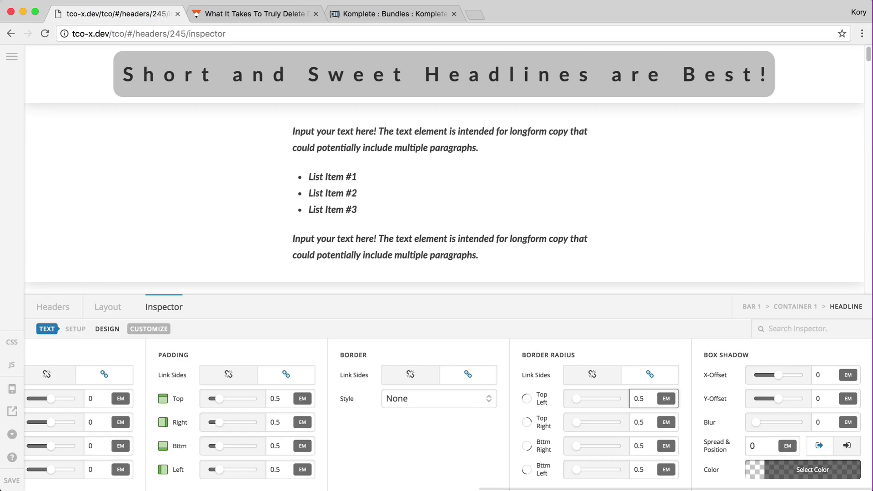
Select the text block and give it 1 em padding
{"action": "left_click", "coordinate": [368, 190]}
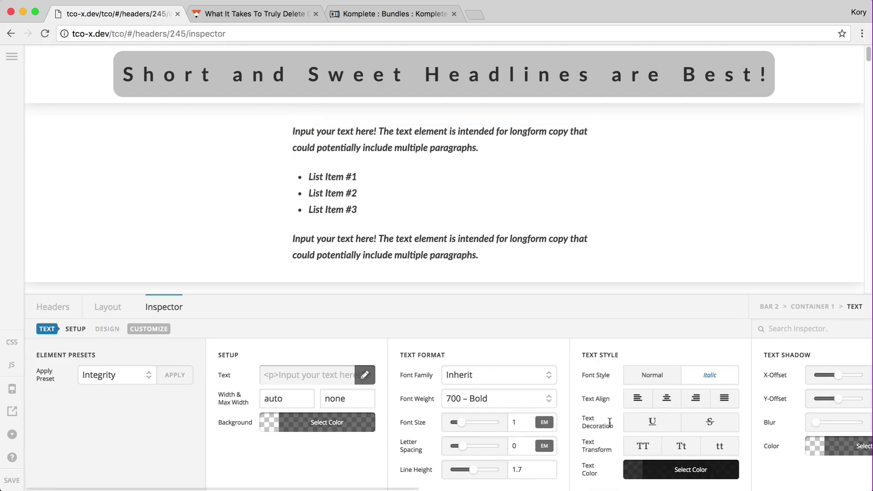
{"action": "scroll", "coordinate": [600, 422], "scroll_direction": "right", "scroll_amount": 7}
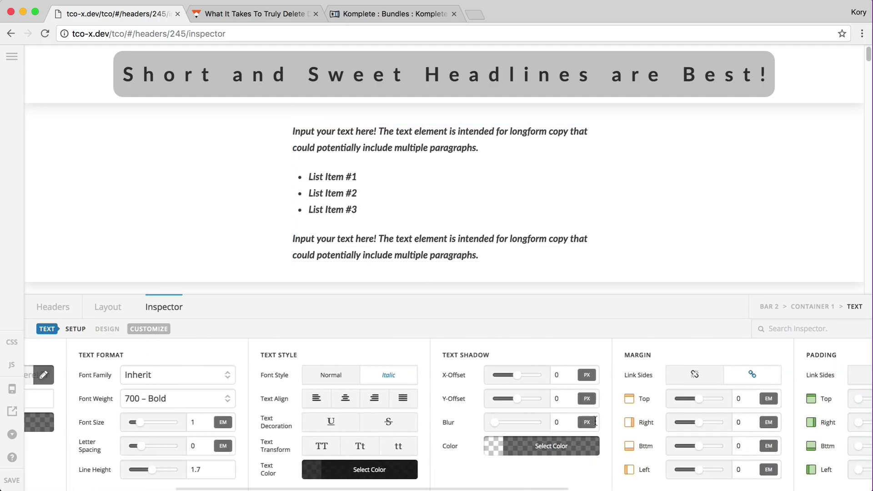
{"action": "scroll", "coordinate": [595, 422], "scroll_direction": "right", "scroll_amount": 14}
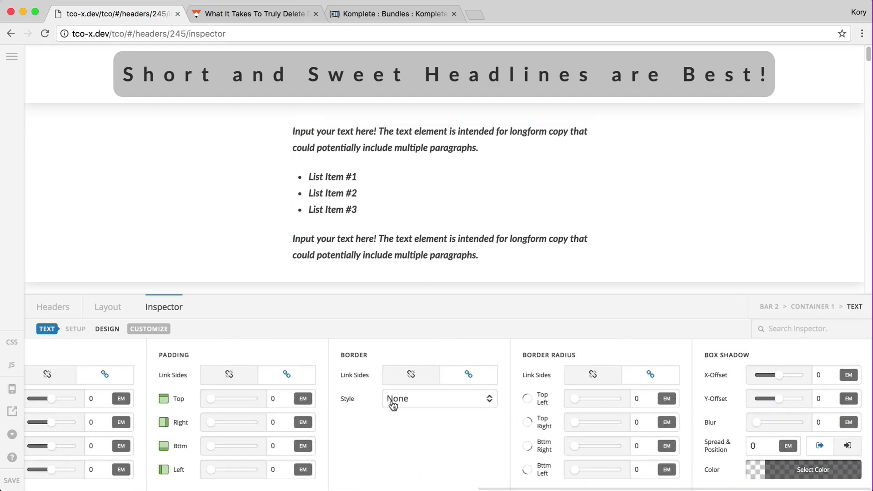
{"action": "left_click", "coordinate": [281, 398]}
{"action": "type", "text": "1"}
Give the text block a solid 1 px light translucent grey border, then switch to the article tab
{"action": "left_click", "coordinate": [430, 399]}
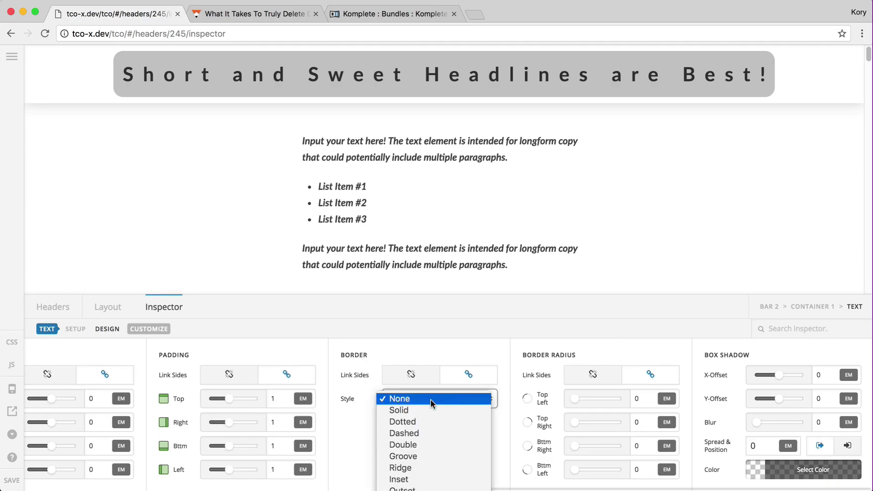
{"action": "left_click", "coordinate": [449, 410]}
{"action": "left_click", "coordinate": [459, 422]}
{"action": "type", "text": "1"}
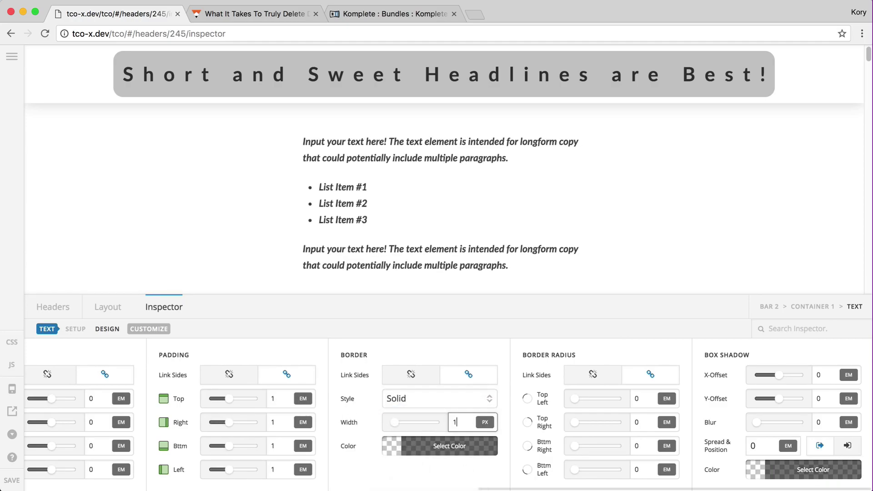
{"action": "left_click", "coordinate": [434, 446]}
{"action": "left_click_drag", "start_coordinate": [522, 412], "coordinate": [563, 412]}
{"action": "left_click", "coordinate": [441, 452]}
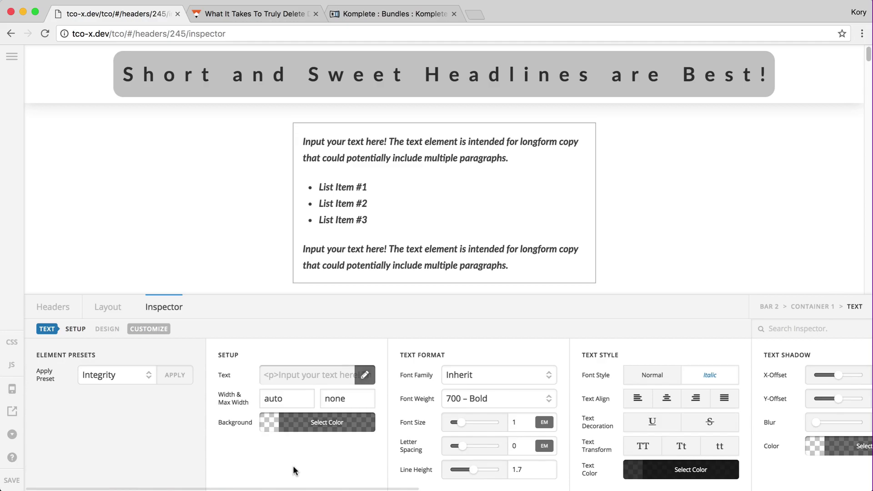
{"action": "key", "text": "ctrl+Tab"}
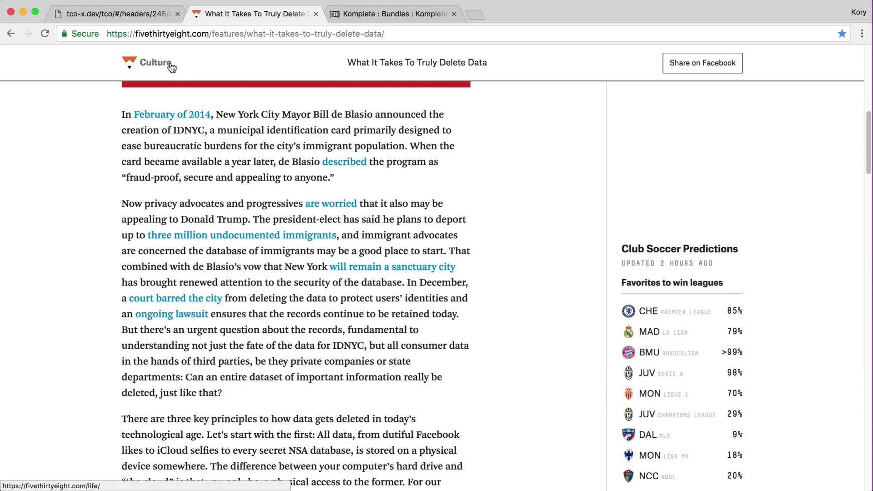
Switch to the Native Instruments Komplete 11 Ultimate product page tab
{"action": "key", "text": "ctrl+Tab"}
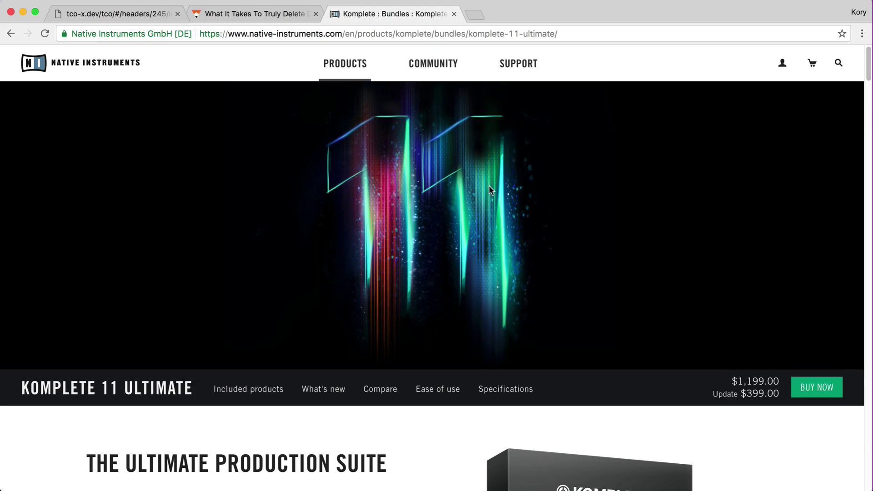
{"action": "scroll", "coordinate": [658, 270], "scroll_direction": "down", "scroll_amount": 3}
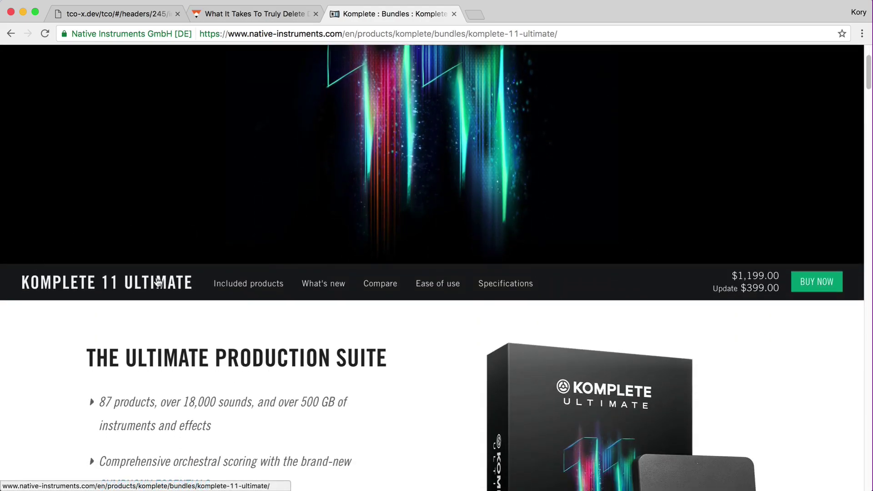
{"action": "scroll", "coordinate": [753, 362], "scroll_direction": "down", "scroll_amount": 5}
{"action": "scroll", "coordinate": [753, 362], "scroll_direction": "down", "scroll_amount": 9}
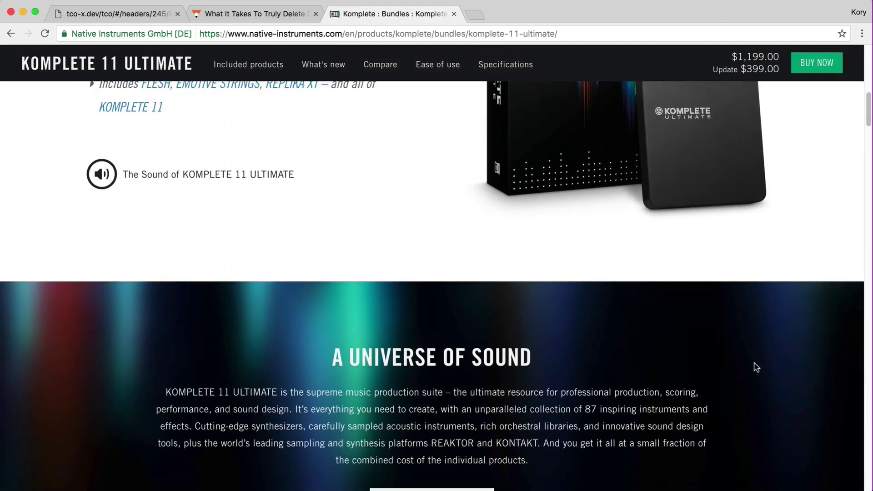
{"action": "scroll", "coordinate": [754, 363], "scroll_direction": "up", "scroll_amount": 13}
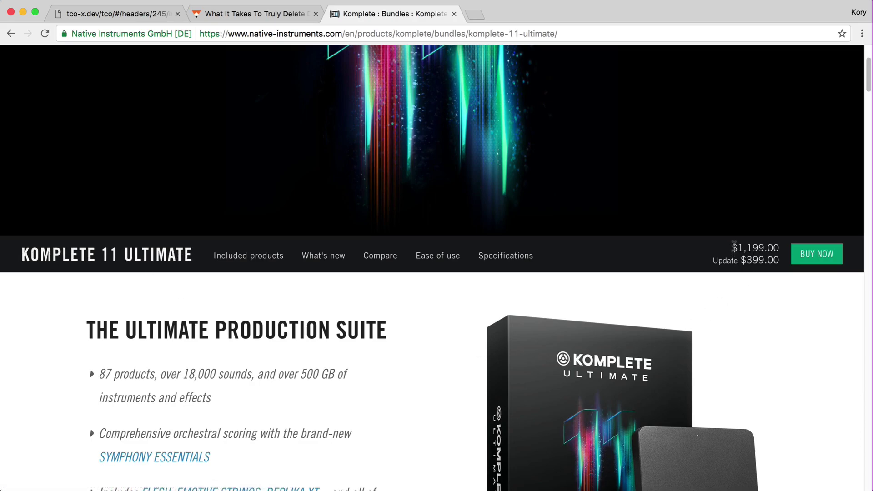
{"action": "left_click_drag", "start_coordinate": [731, 248], "coordinate": [780, 246]}
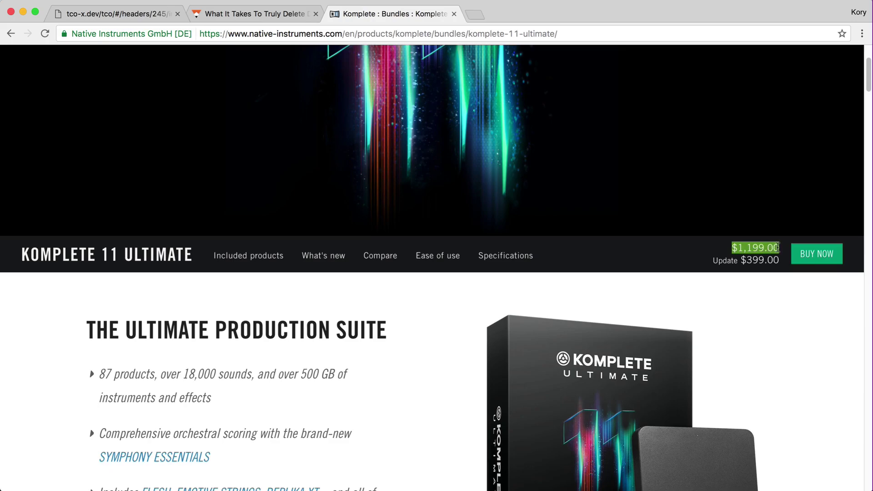
{"action": "left_click", "coordinate": [779, 246]}
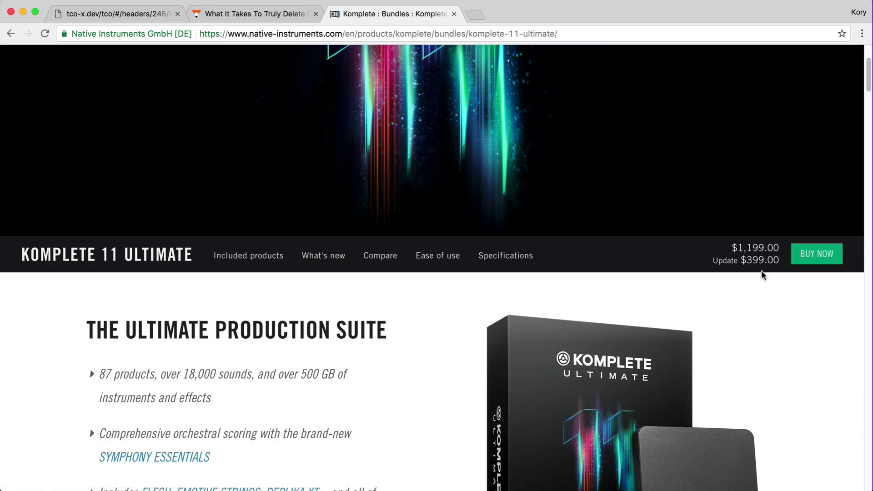
{"action": "scroll", "coordinate": [577, 304], "scroll_direction": "up", "scroll_amount": 3}
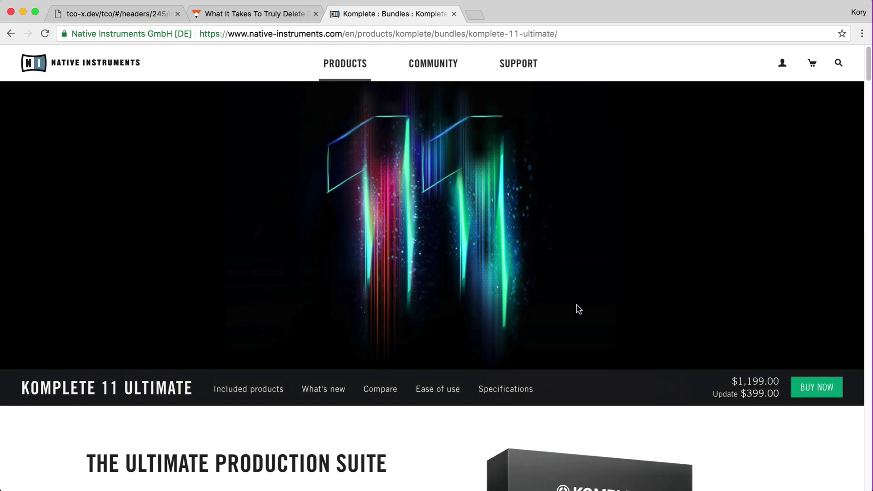
Switch back to the tco-x.dev header builder showing the grey headline bar and bordered text block
{"action": "key", "text": "super+1"}
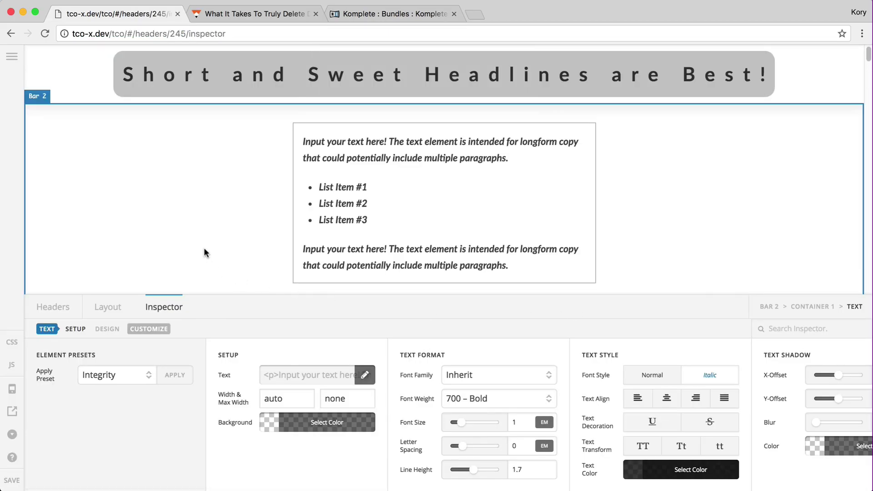